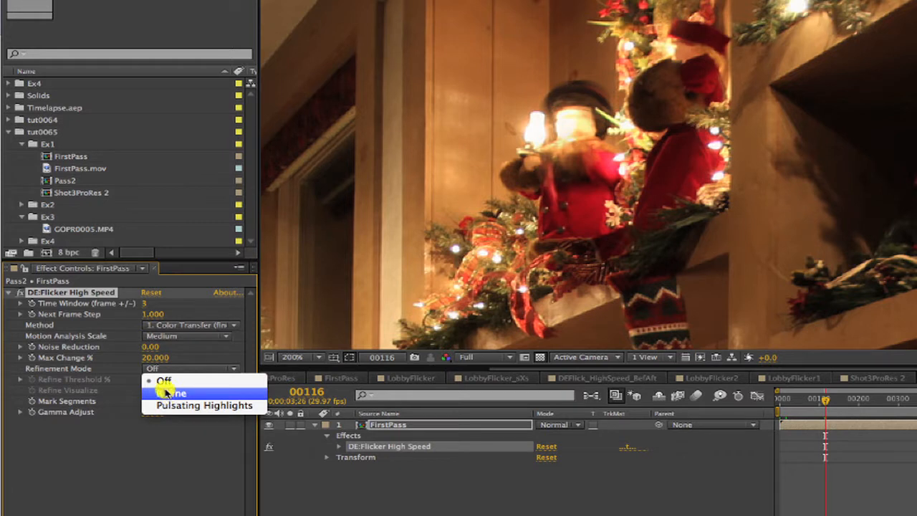
Try Refine as the Refinement Mode, compare frames 114 to 116, and turn the mode off again.
click(166, 392)
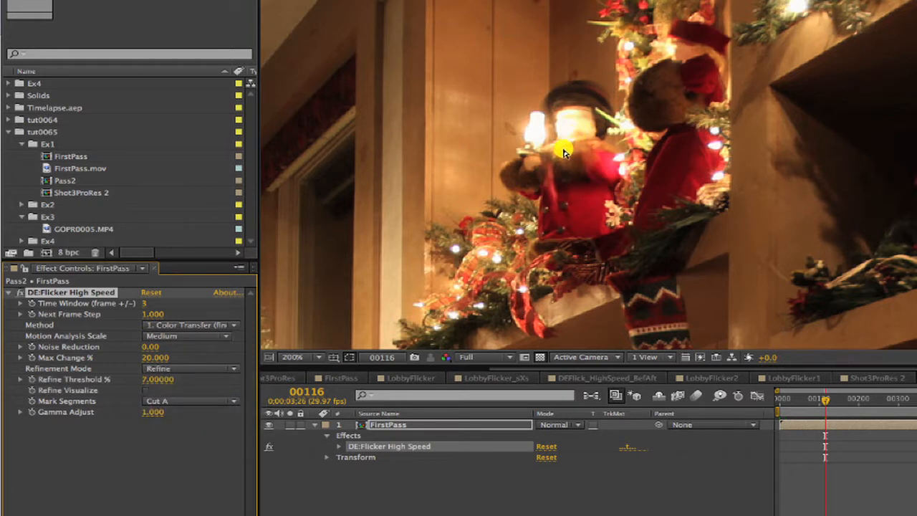
key(Page_Up)
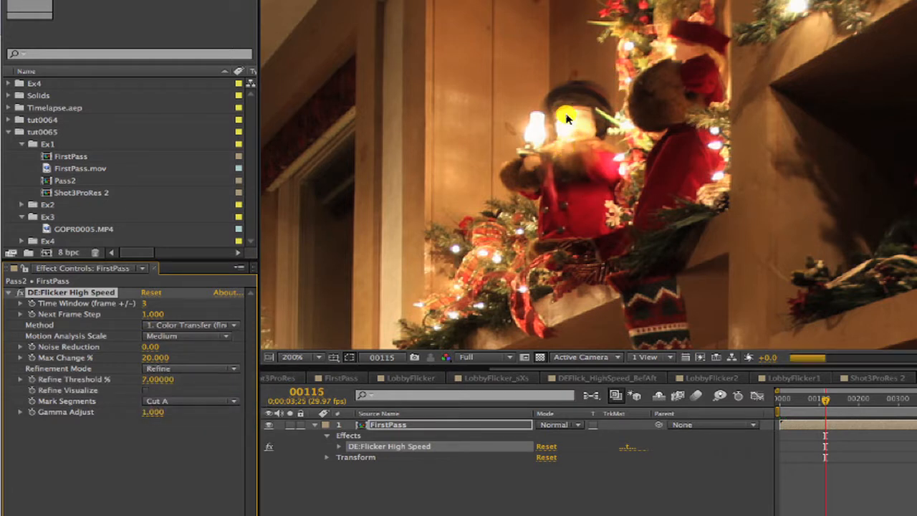
key(Page_Up)
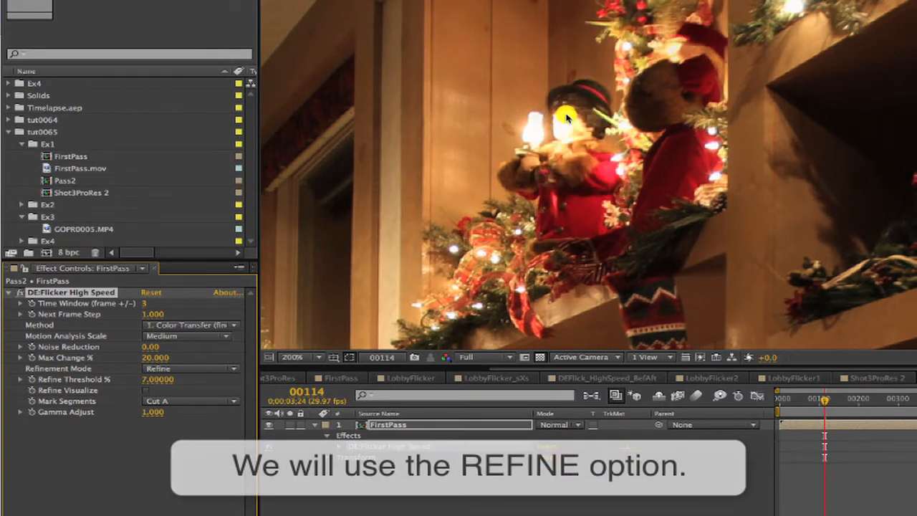
key(Page_Down)
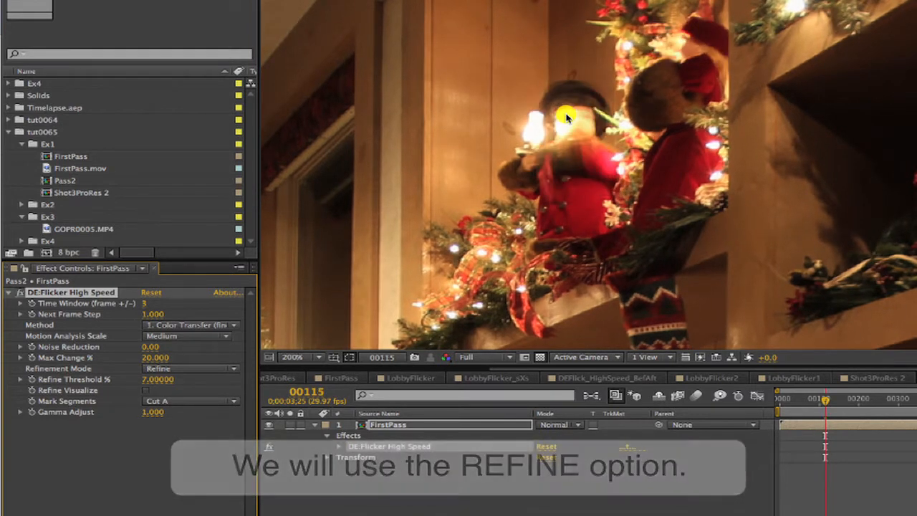
key(Page_Up)
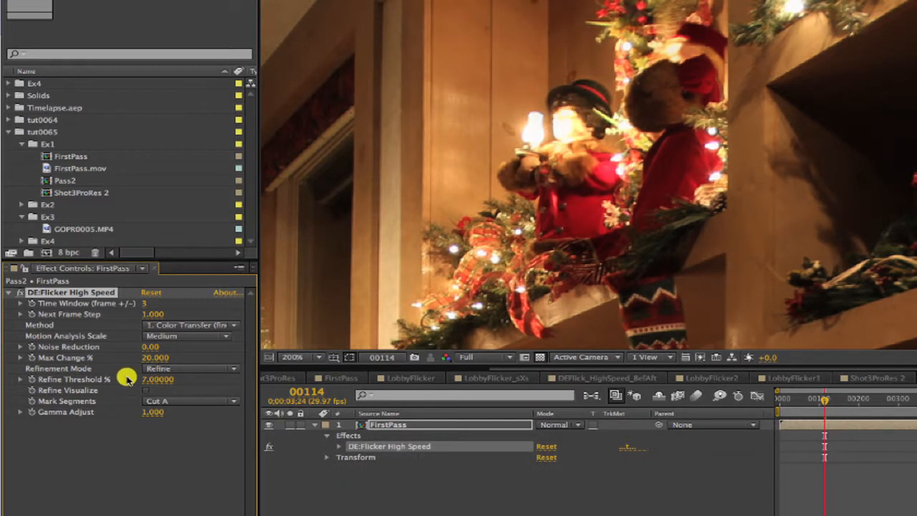
click(177, 368)
click(180, 379)
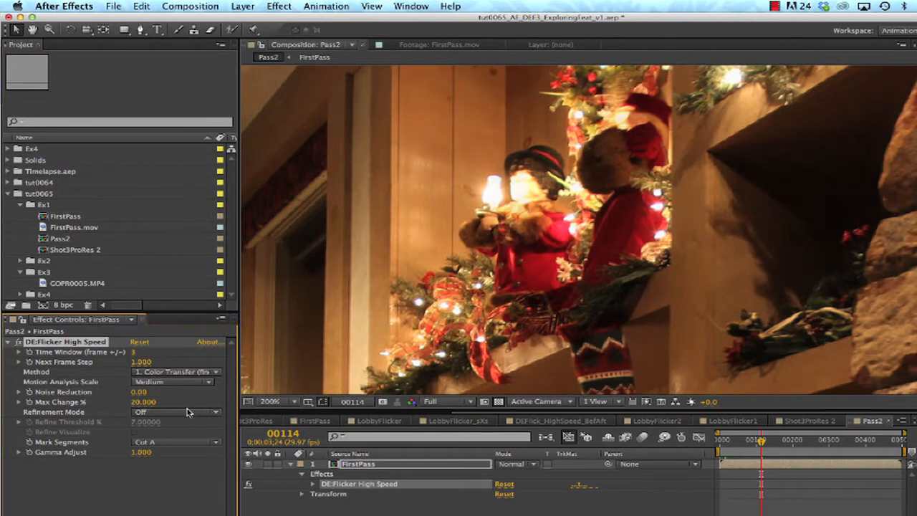
Set the FirstPass effect's Refinement Mode to Refine and turn on Refine Visualize.
click(154, 413)
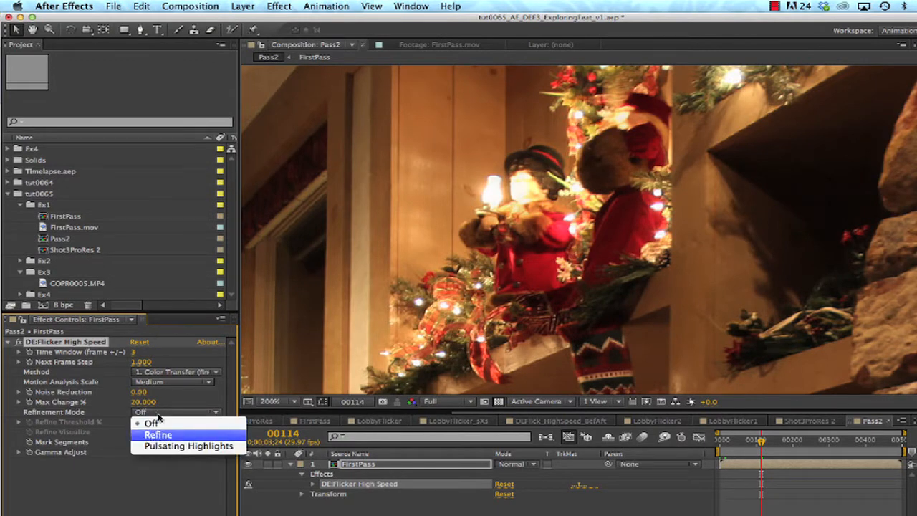
click(157, 434)
click(137, 431)
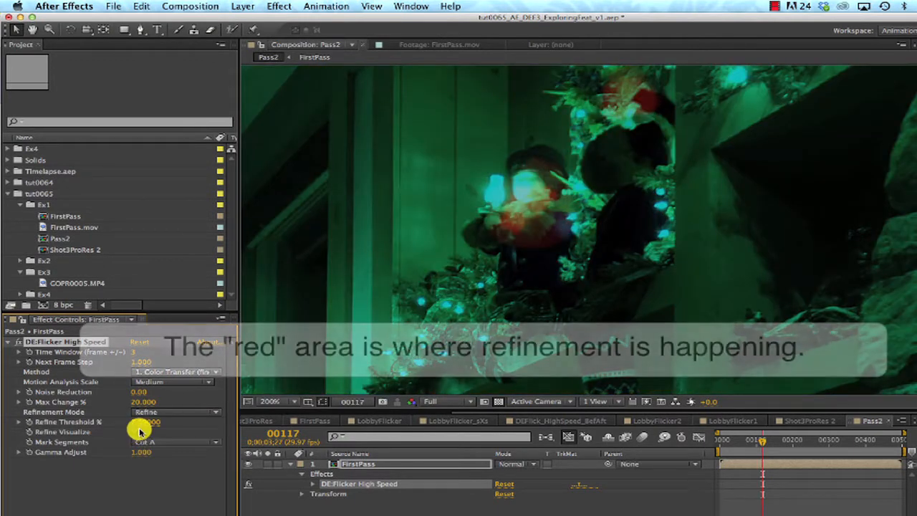
Set Refine Threshold % to 6, fine-tune it around that value, and turn off Refine Visualize.
click(20, 422)
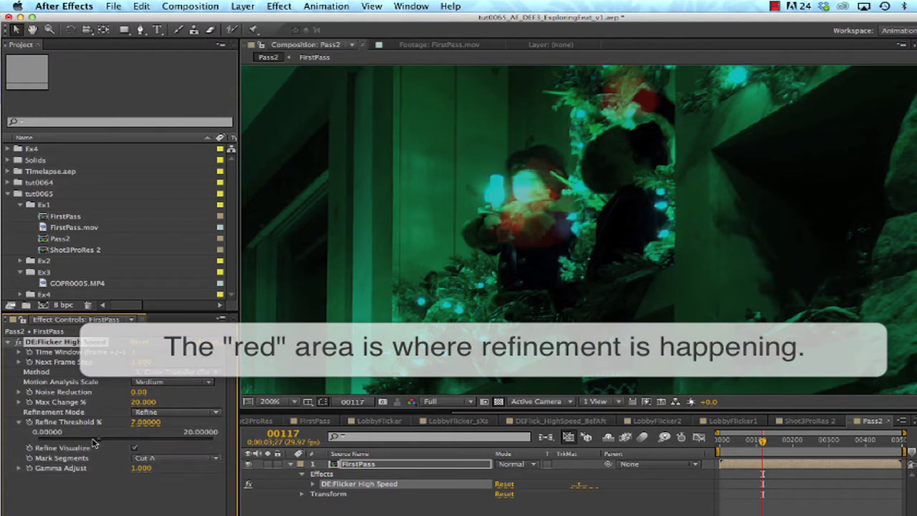
text(6)
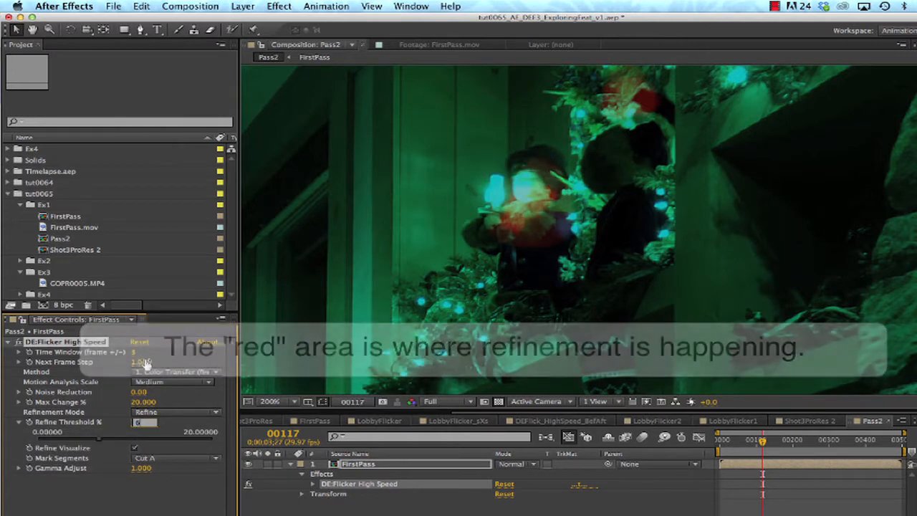
key(Return)
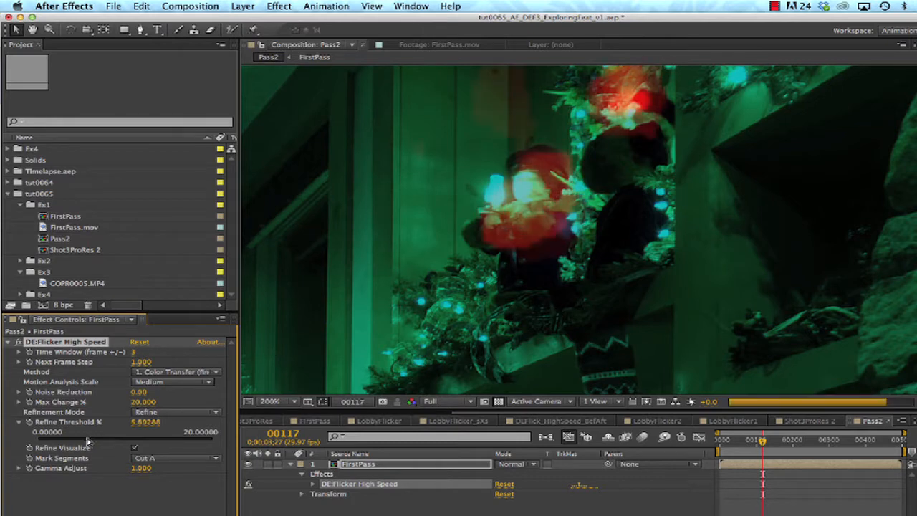
drag(88, 438, 94, 440)
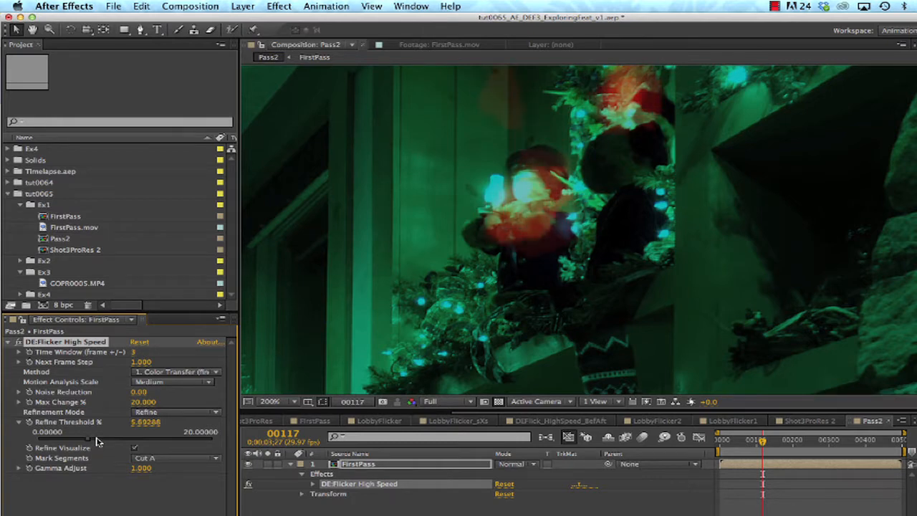
click(135, 447)
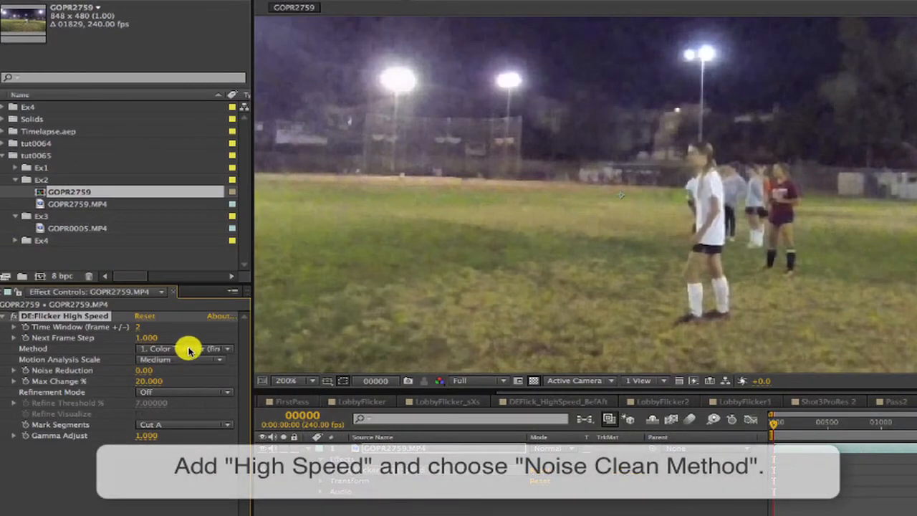
Set the High Speed effect on GOPR2759.MP4 to Noise Clean Method 1 with Pulsating Highlights as its Refinement Mode.
click(189, 350)
click(197, 398)
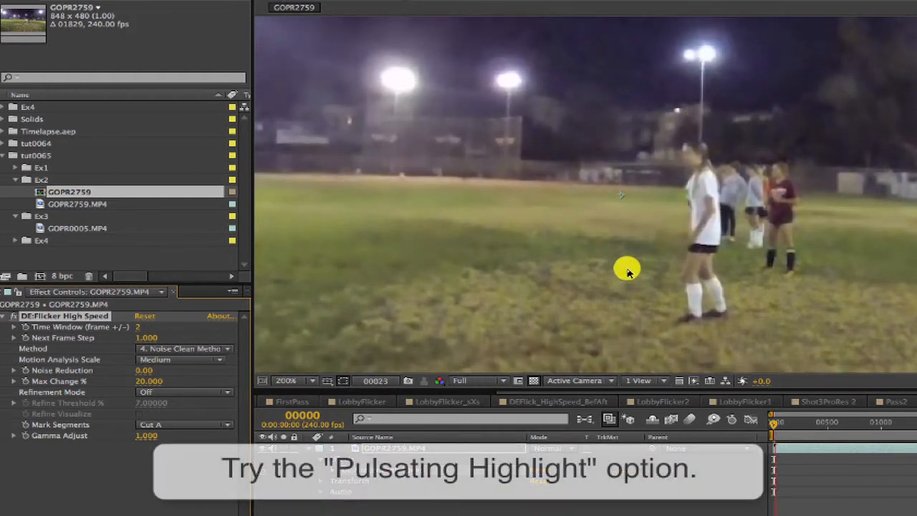
click(165, 391)
click(170, 428)
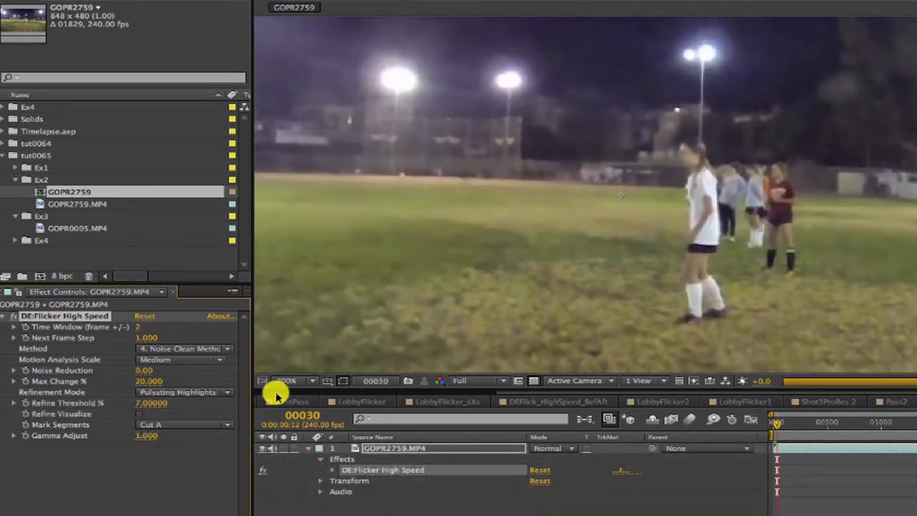
Set Refine Threshold % to 3 using Refine Visualize at 100% view as a check, and set Max Change % to 100.
click(287, 380)
click(296, 493)
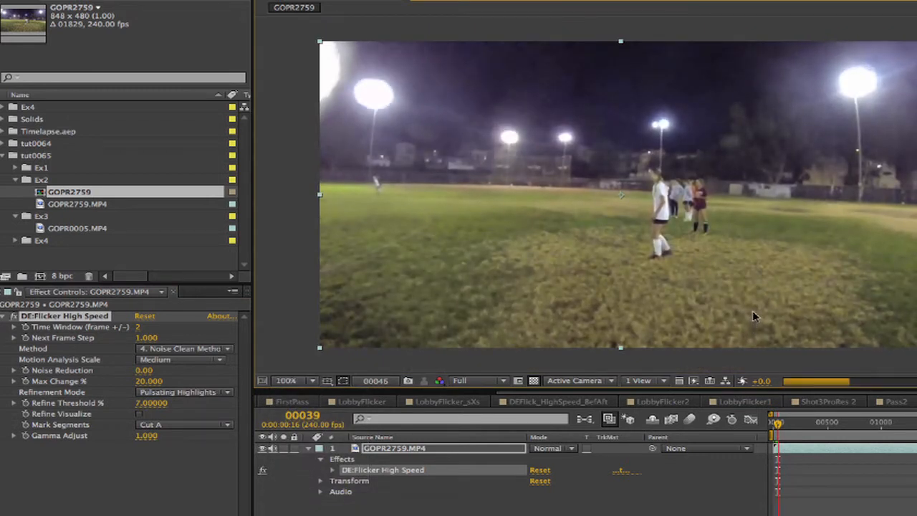
click(139, 414)
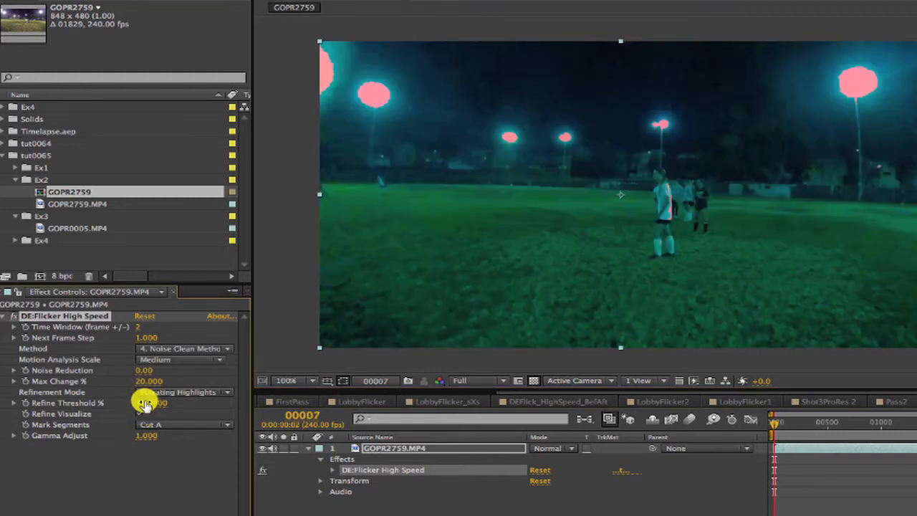
click(146, 403)
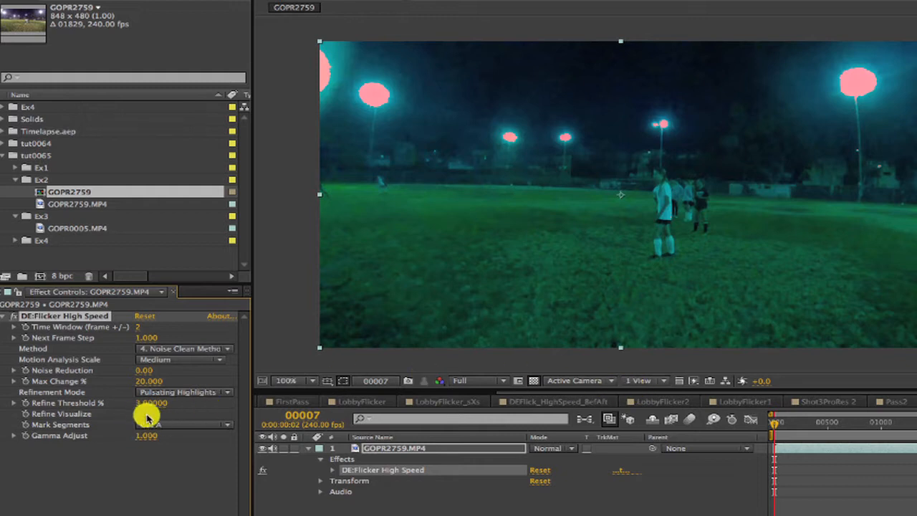
click(139, 414)
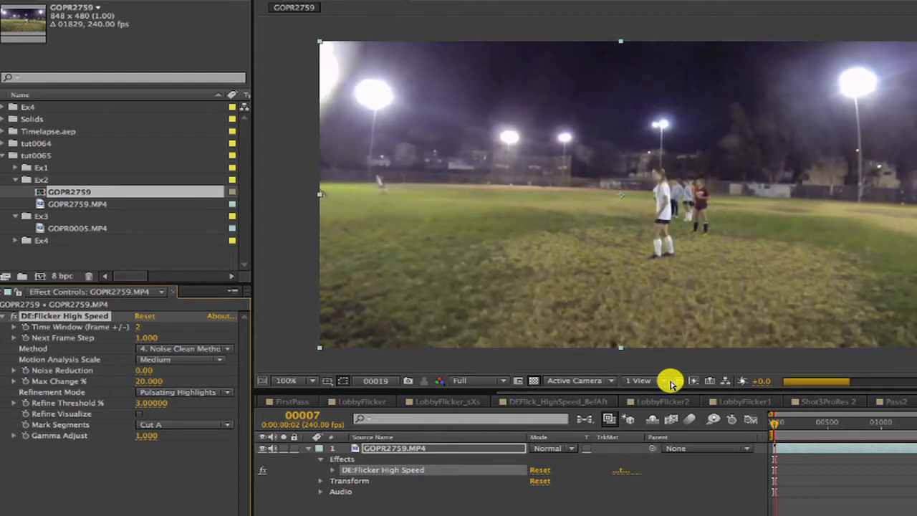
click(142, 380)
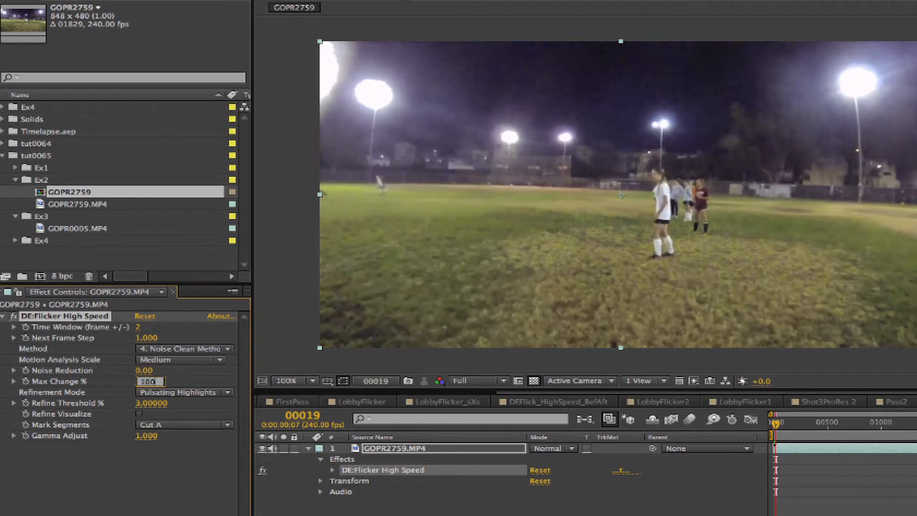
key(Return)
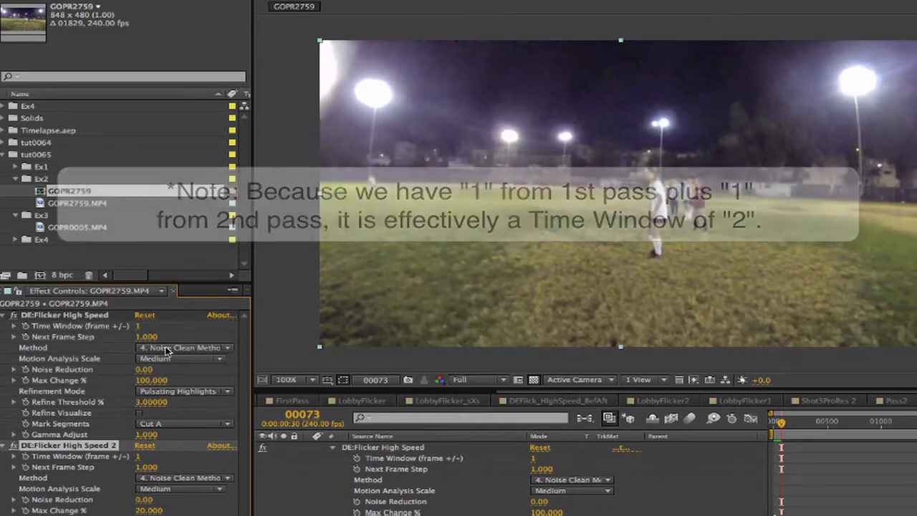
Select Noise Clean Method 1 as the Method in both High Speed passes on GOPR2759.MP4.
click(167, 348)
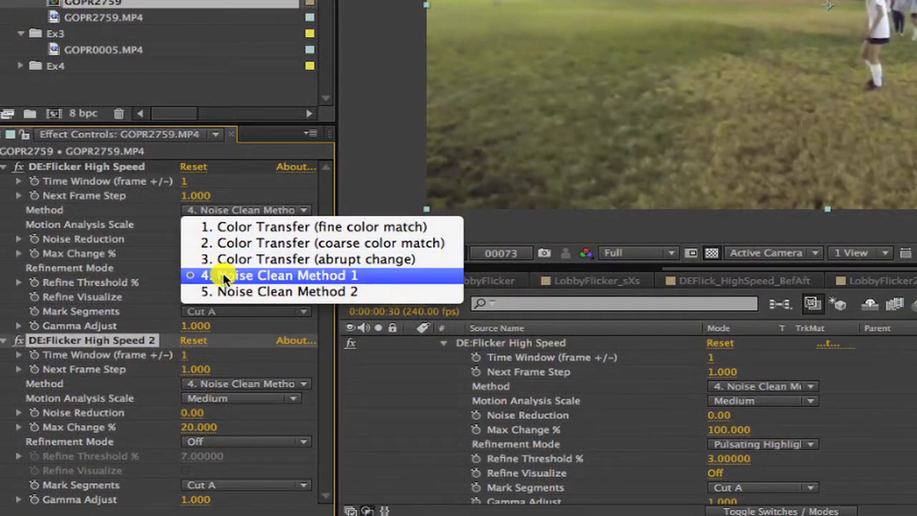
click(215, 275)
click(220, 385)
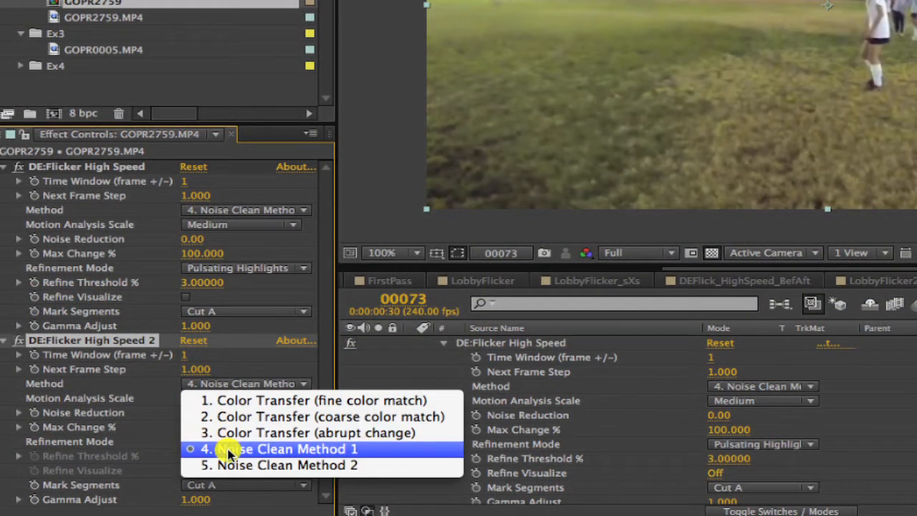
click(192, 448)
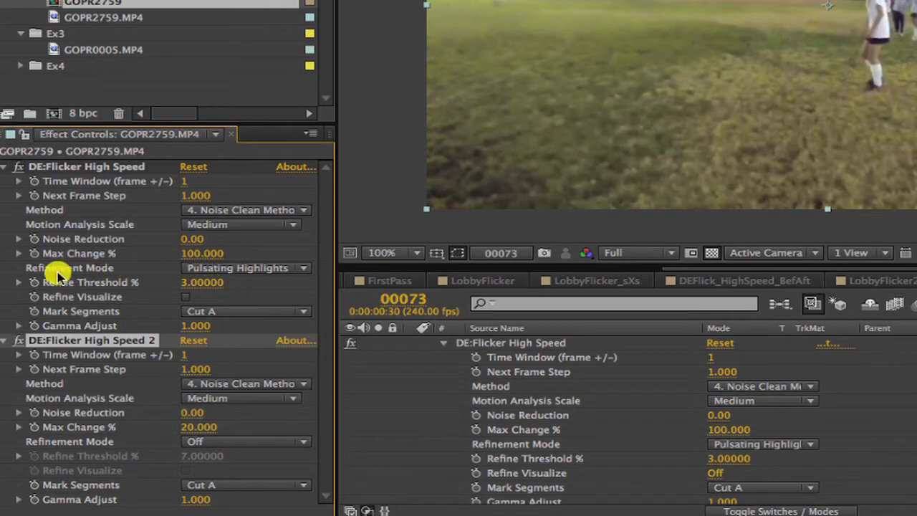
Choose Pulsating Highlights as the first High Speed pass's Refinement Mode and Off for the second pass.
click(237, 269)
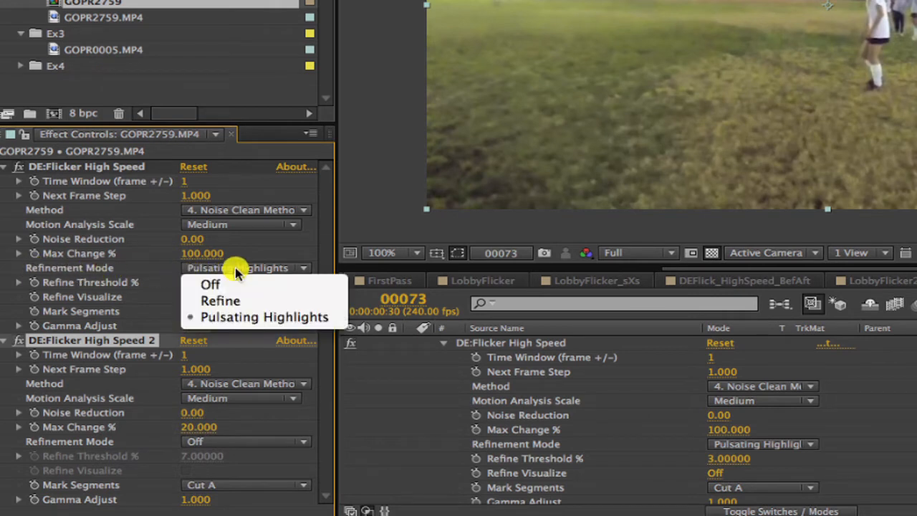
click(237, 317)
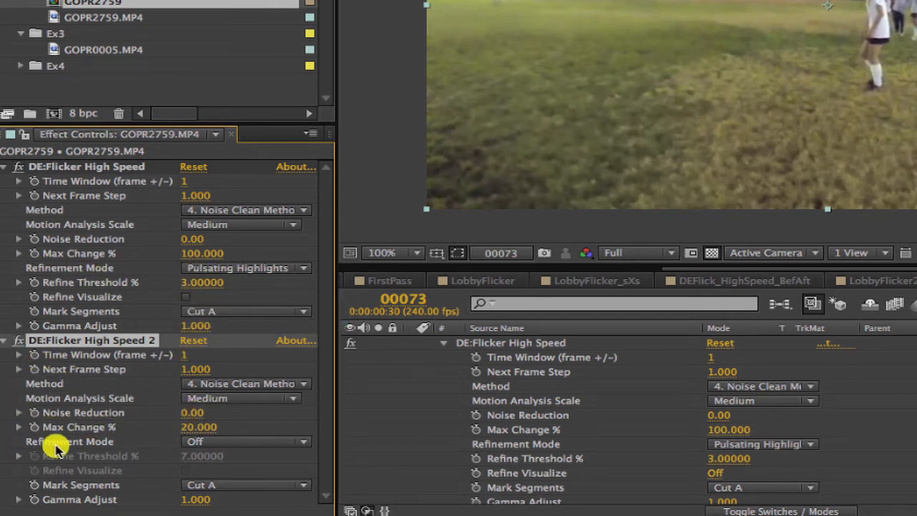
click(210, 442)
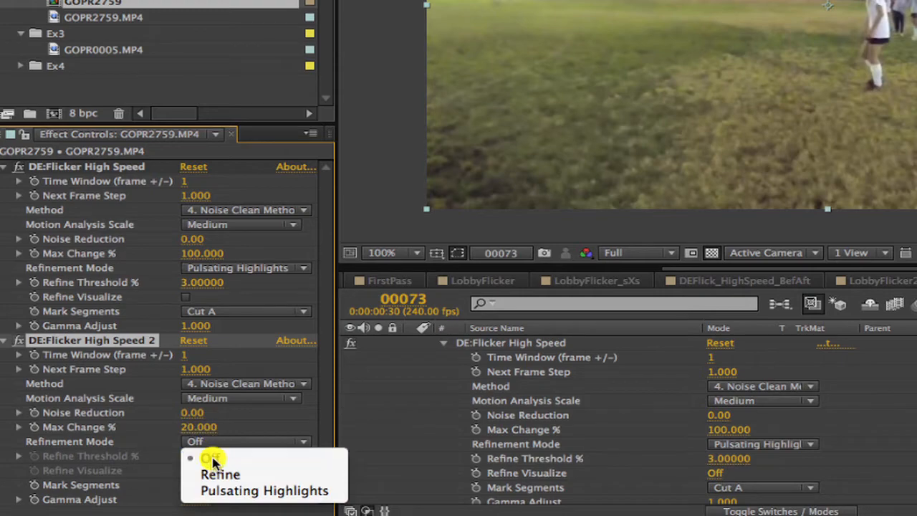
click(212, 459)
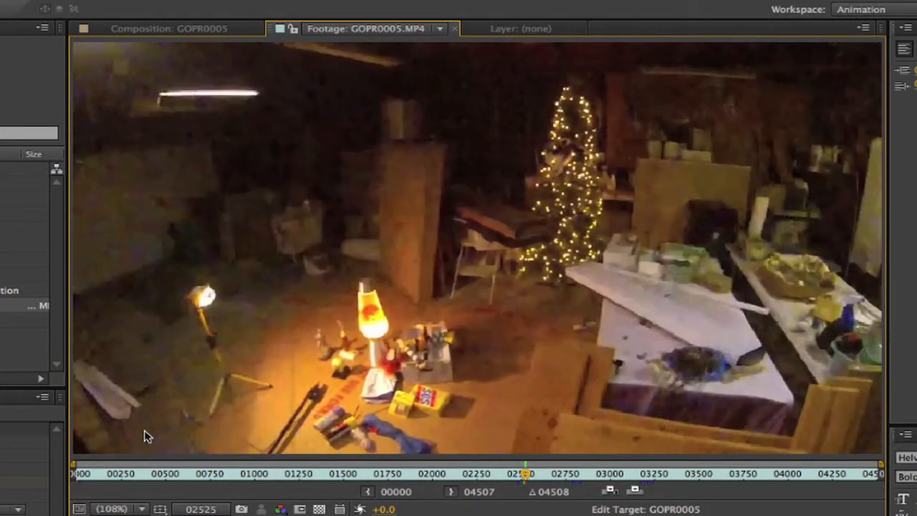
Step through the GOPR0005.MP4 footage frame by frame from frame 2525 to examine its flicker.
key(Page_Down)
key(Page_Down)
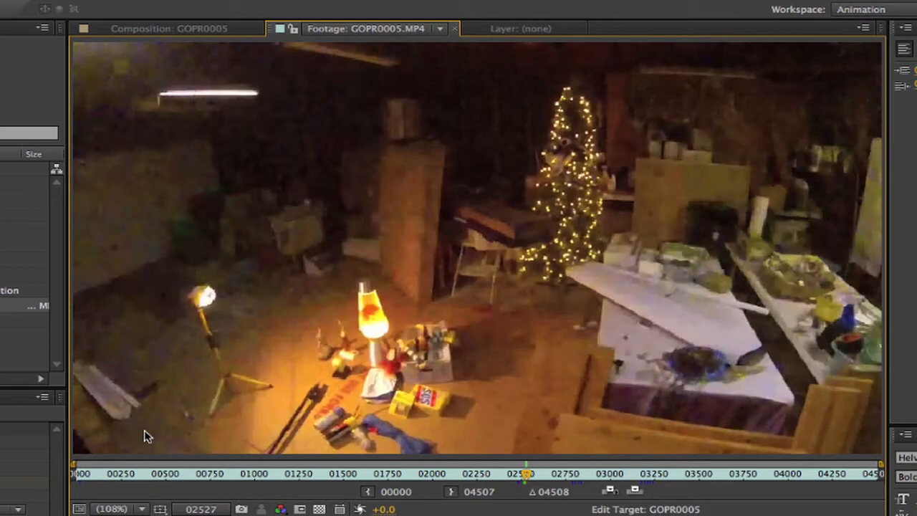
key(Page_Down)
key(Page_Down)
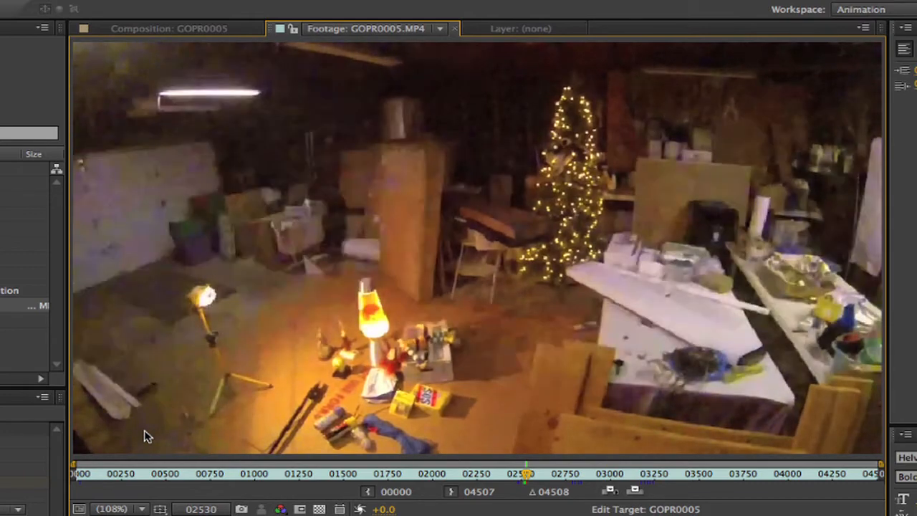
key(Page_Down)
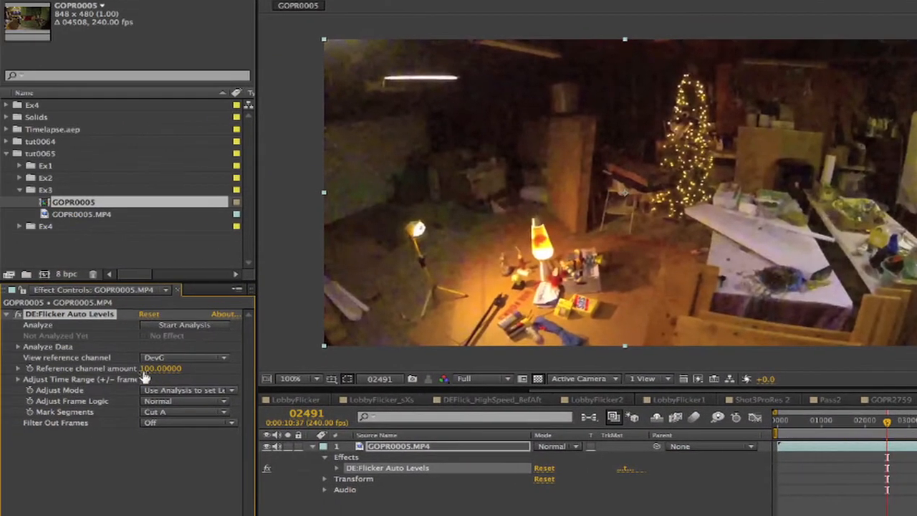
Run the DE:Flicker Auto Levels analysis on GOPR0005.MP4.
click(179, 327)
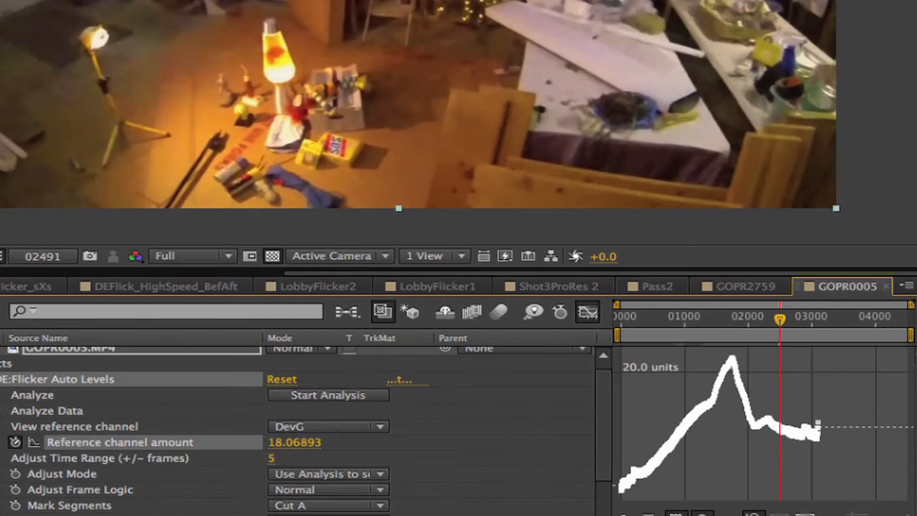
Examine the Reference channel amount curve at single-frame scale from frame 2491 onward.
key(equal)
key(equal)
key(equal)
key(equal)
key(equal)
key(equal)
key(equal)
key(equal)
key(equal)
key(equal)
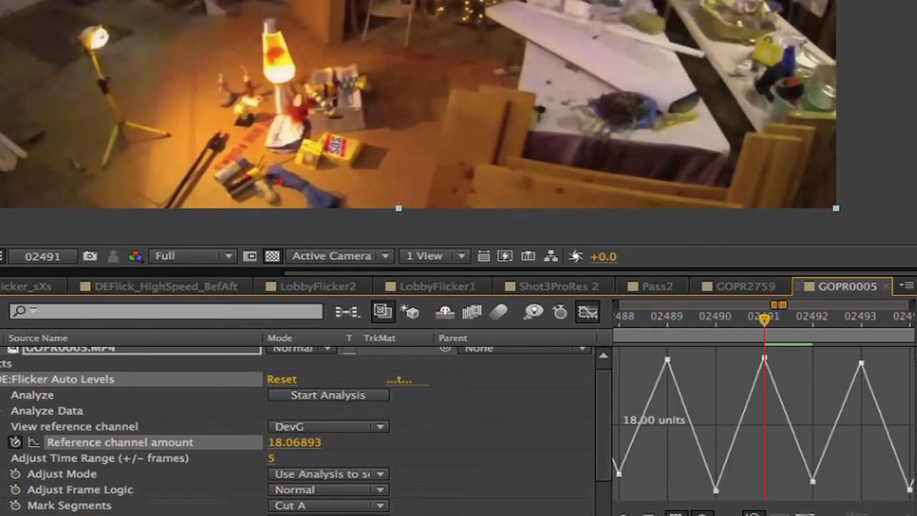
key(semicolon)
key(semicolon)
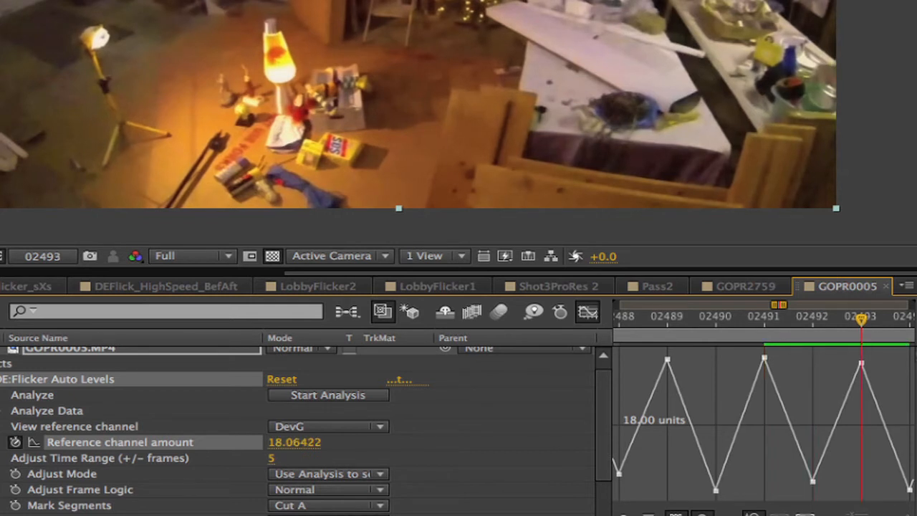
key(Page_Down)
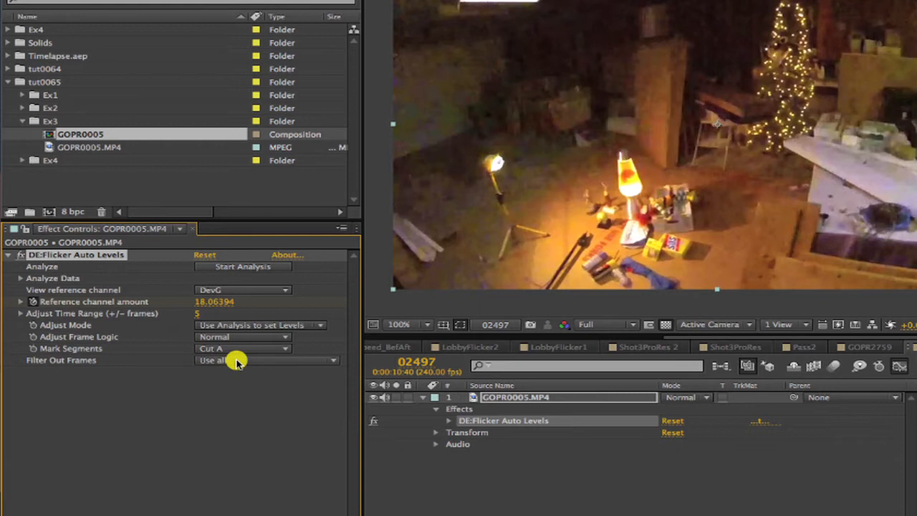
Set Auto Levels on GOPR0005.MP4 to use only even frame numbers, and add the DE:Flicker High Speed effect after it.
click(237, 360)
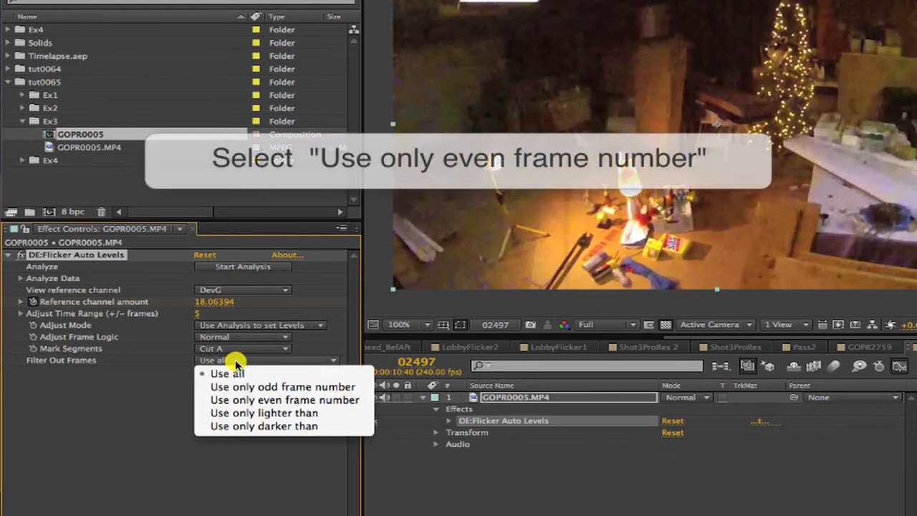
click(243, 402)
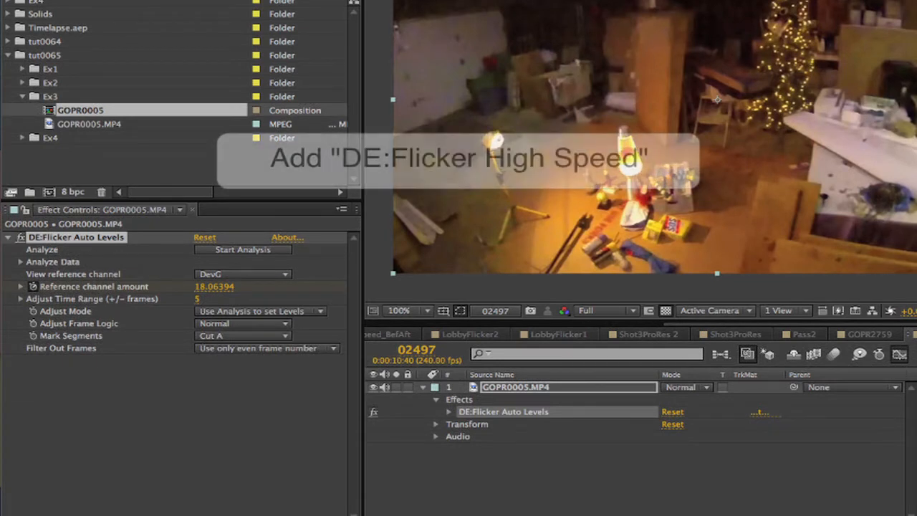
click(515, 385)
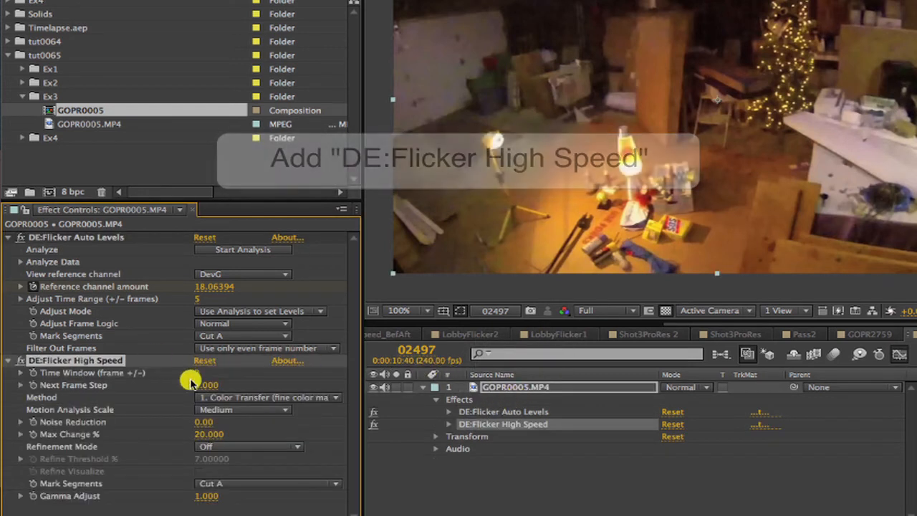
Set the High Speed effect on GOPR0005.MP4 to 5. Noise Clean Method 2, Medium motion analysis scale and 100% max change.
click(260, 399)
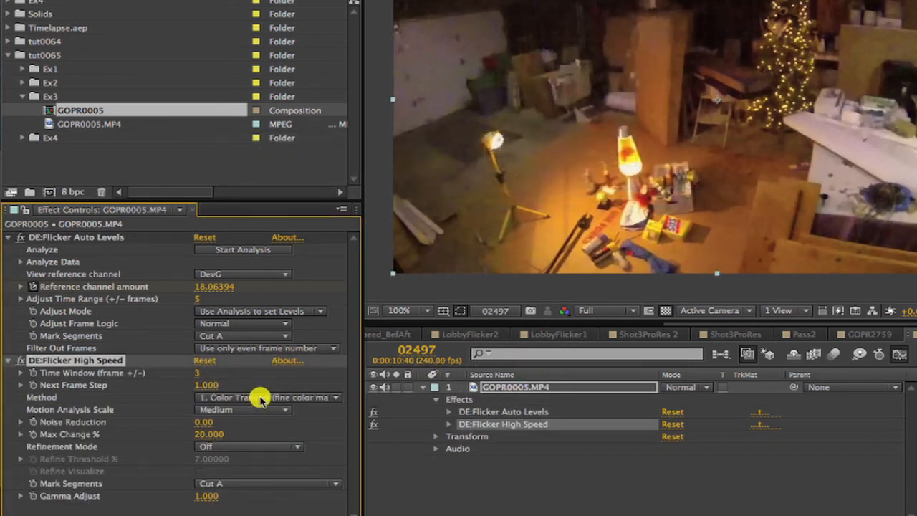
click(296, 399)
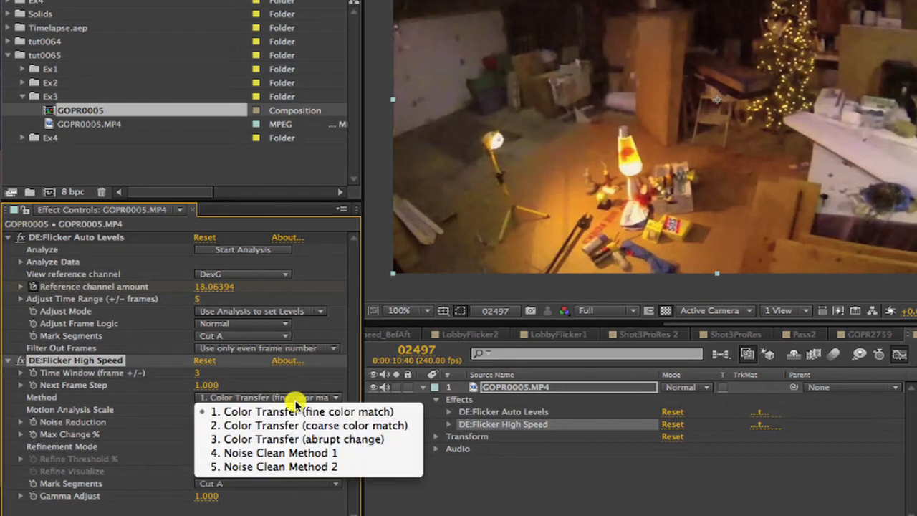
click(297, 466)
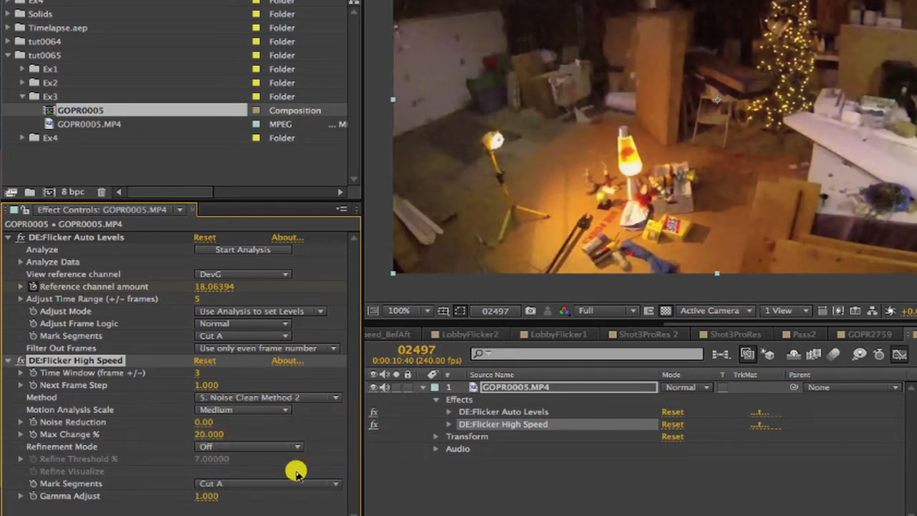
click(250, 409)
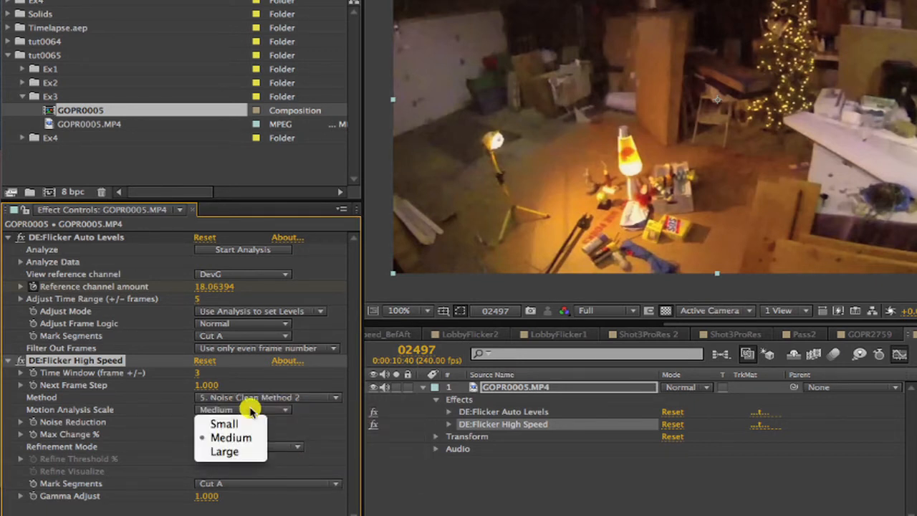
click(255, 438)
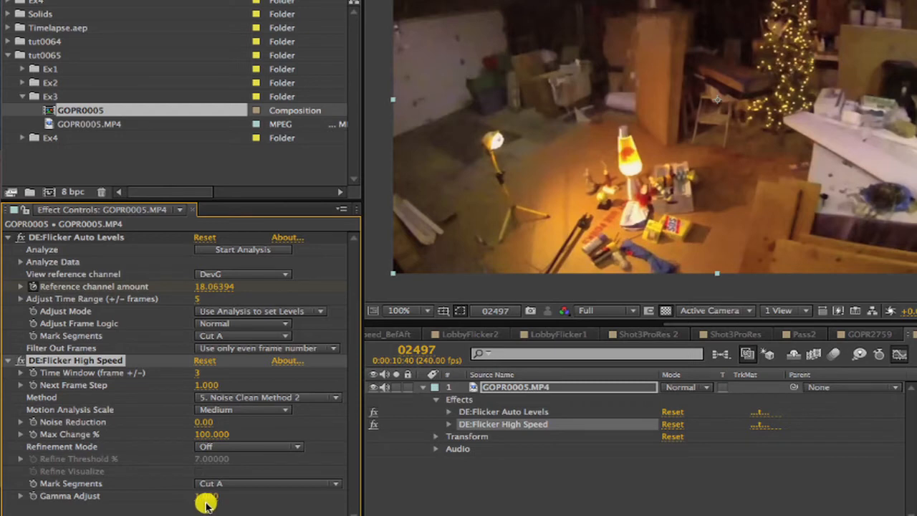
mouse_move(202, 495)
mouse_down()
mouse_move(193, 496)
mouse_move(207, 496)
mouse_up()
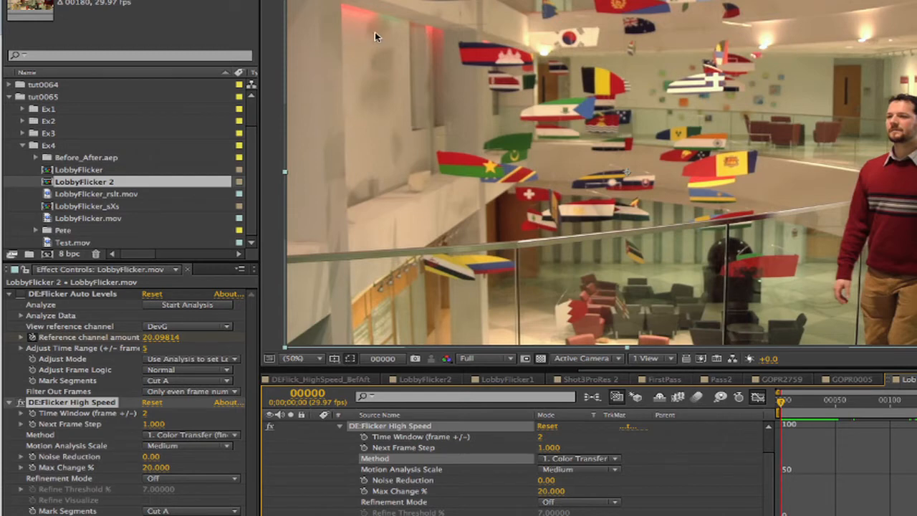
Set the High Speed method on LobbyFlicker.mov to 5. Noise Clean Method 2 and play back the LobbyFlicker 2 composition.
key(space)
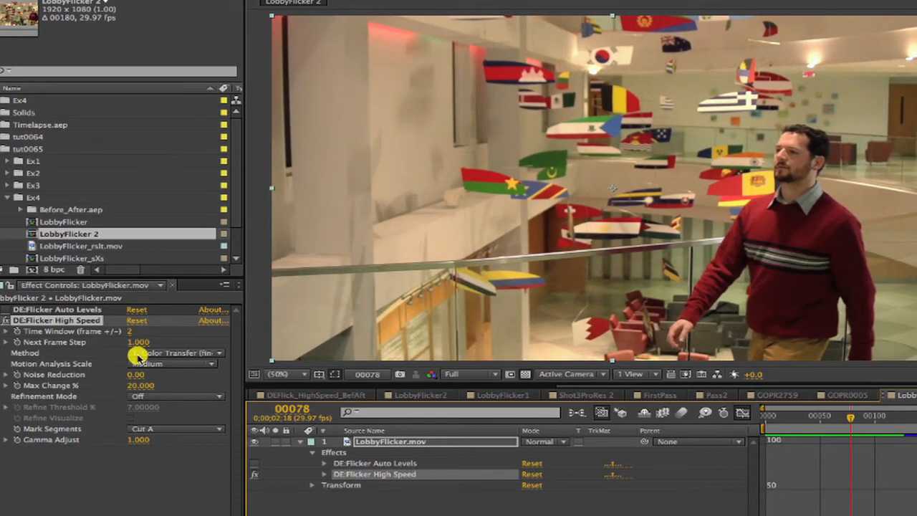
click(151, 353)
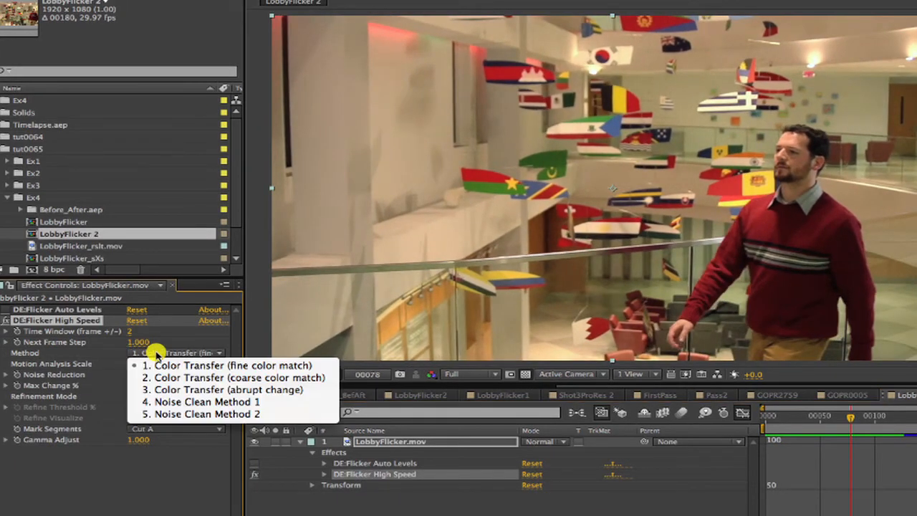
click(166, 415)
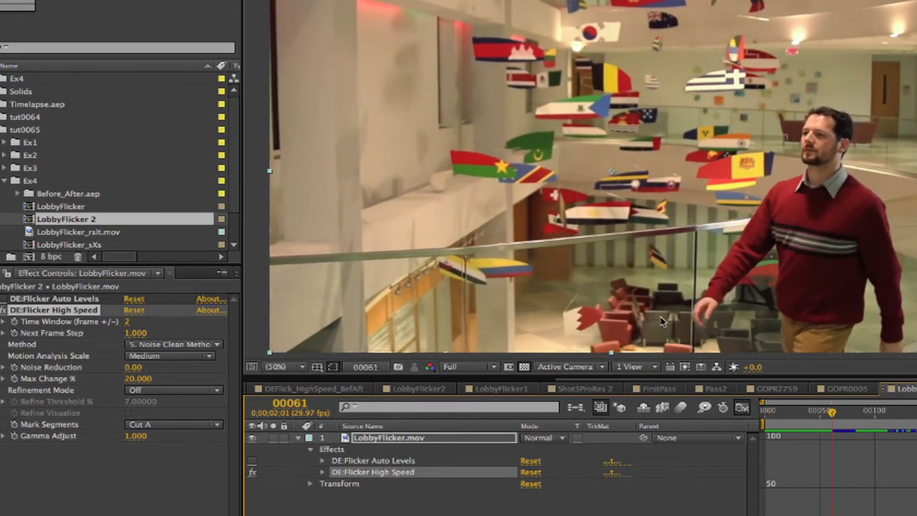
drag(639, 314, 638, 319)
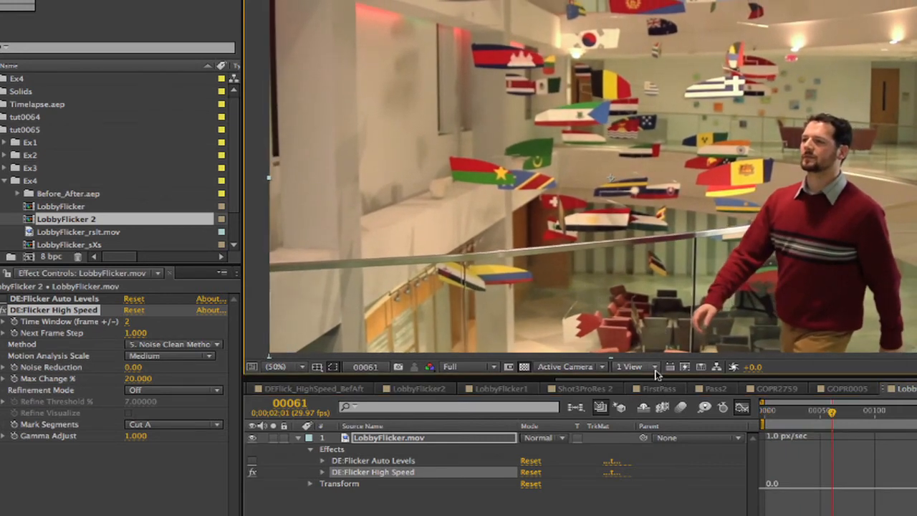
key(space)
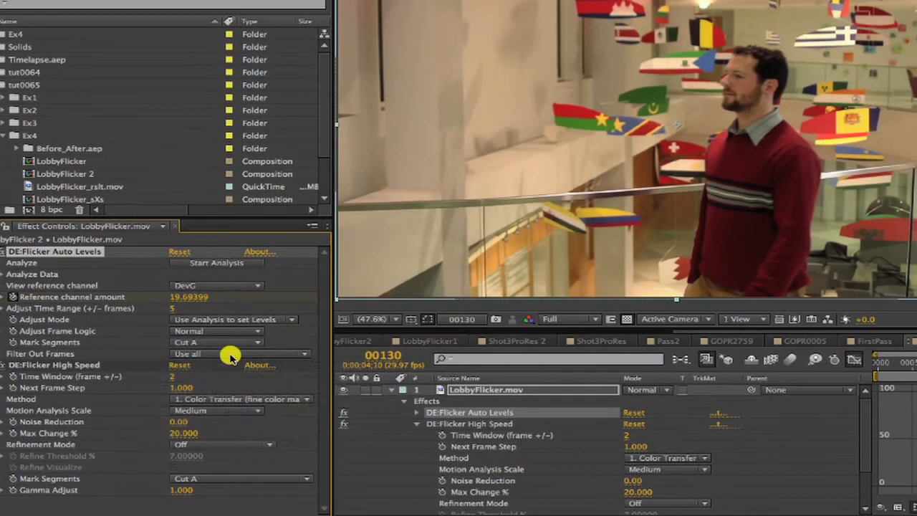
Set the Auto Levels frame filter on LobbyFlicker.mov to use only odd frame numbers.
click(227, 355)
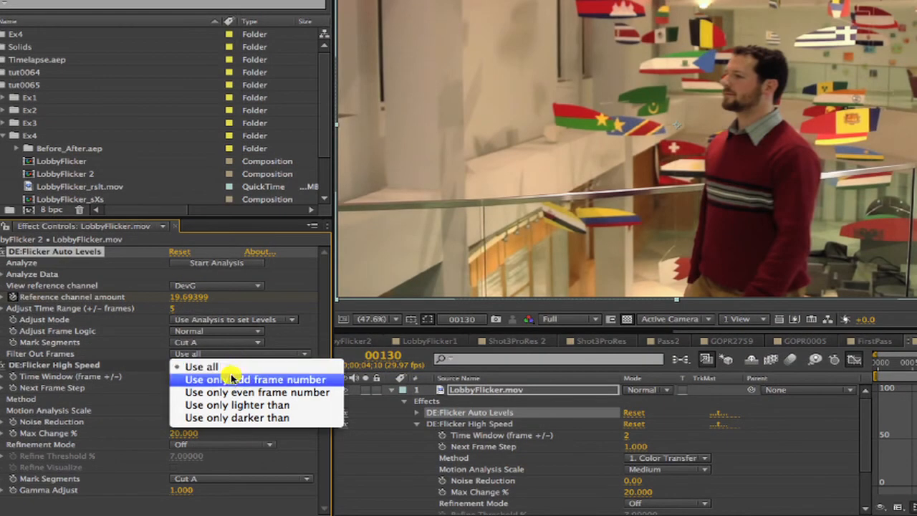
click(233, 380)
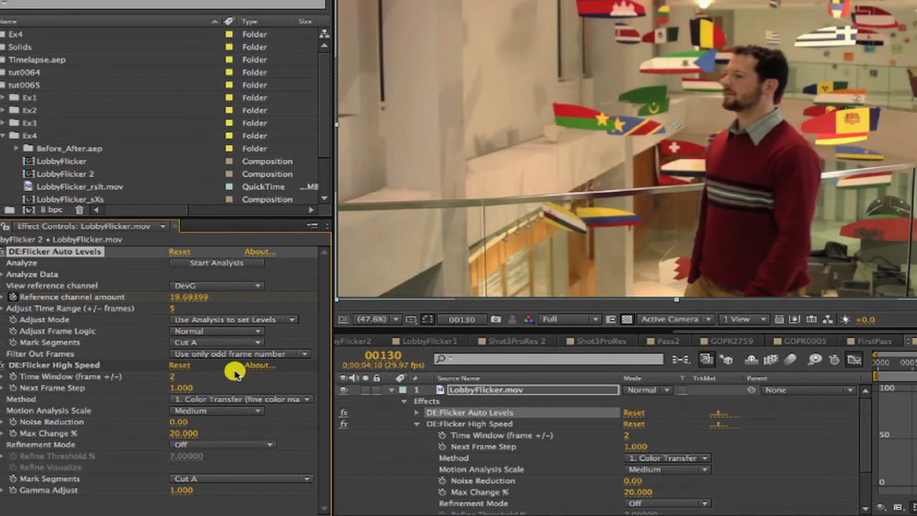